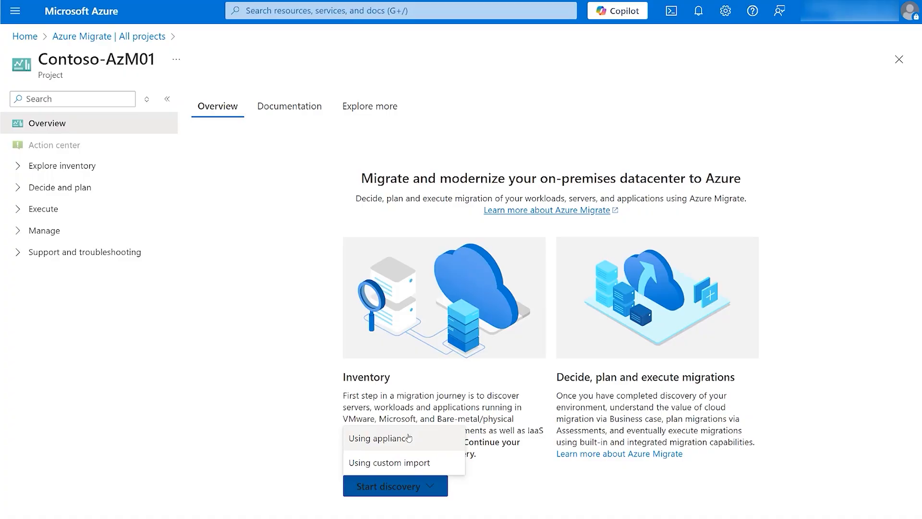
Start appliance-based discovery and set the servers' virtualization type to "Yes, with VMware vSphere Hypervisor".
click(409, 437)
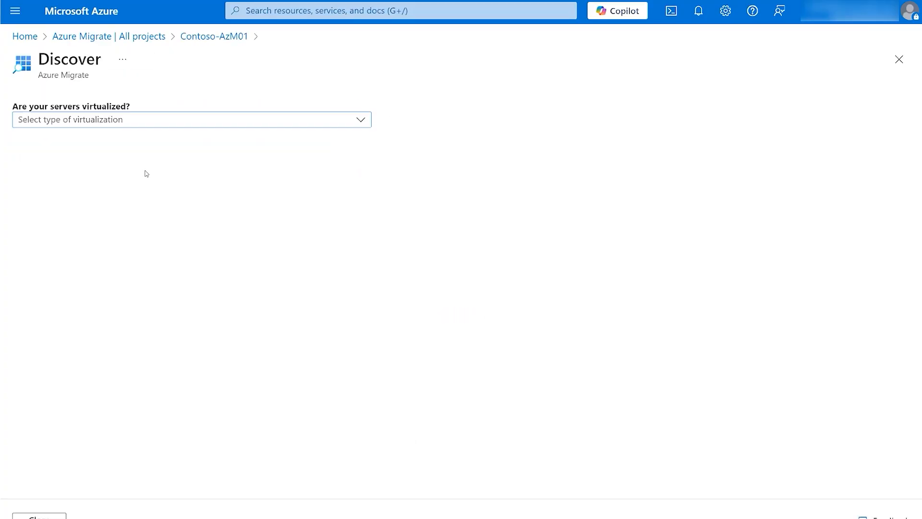
click(144, 125)
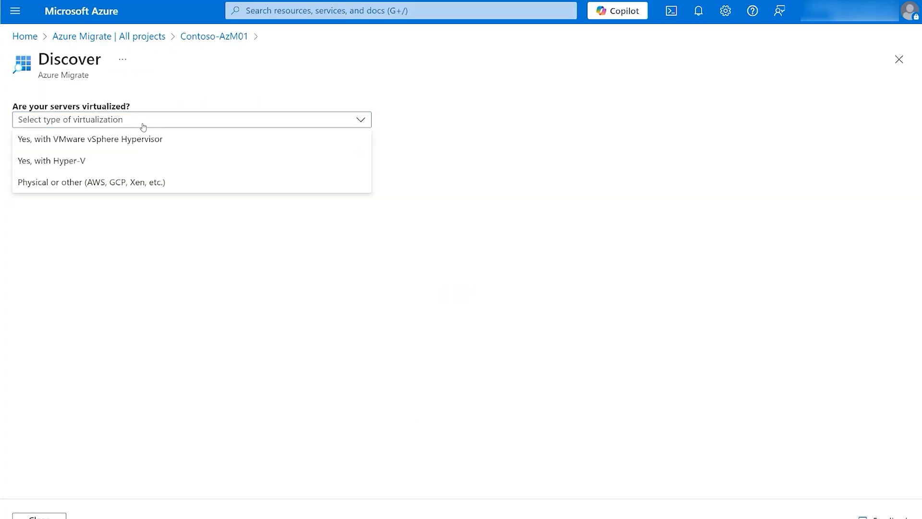
click(126, 148)
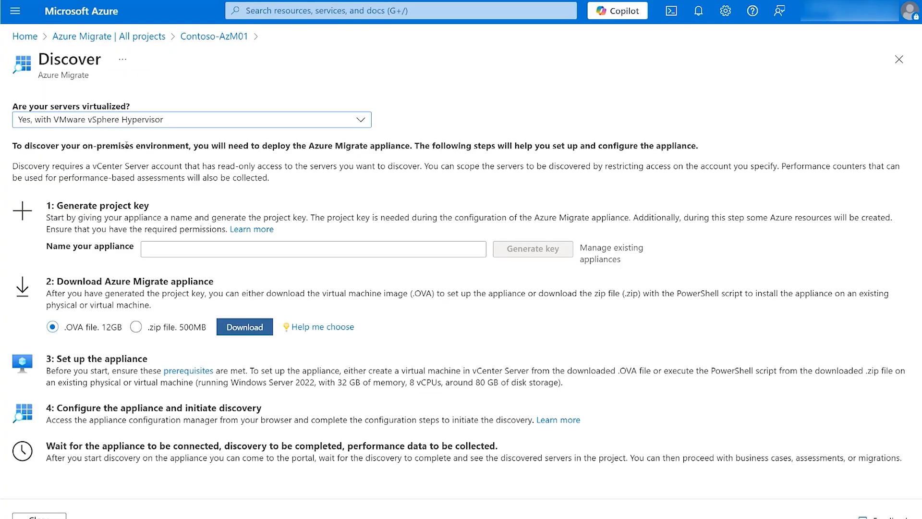
Generate a project key for an appliance named VMware and choose the 500MB .zip file as the appliance download.
click(184, 245)
text(VMware)
click(542, 250)
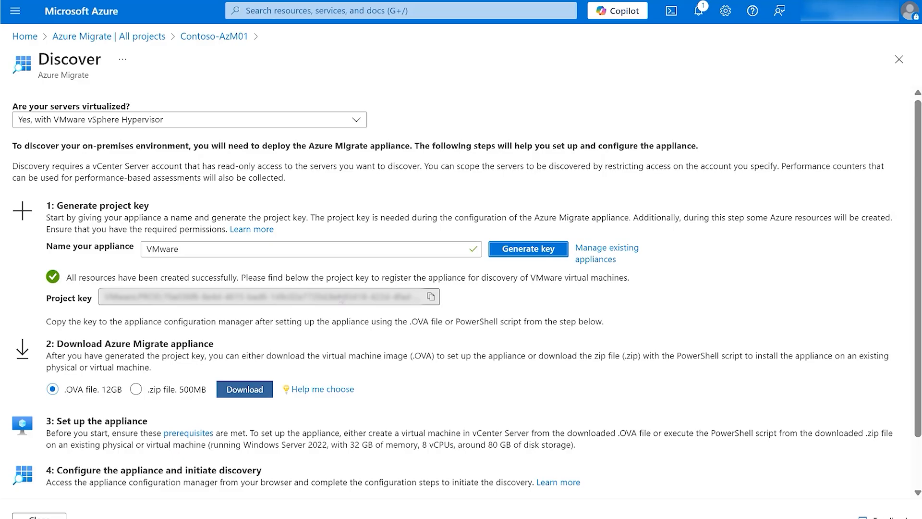
click(135, 390)
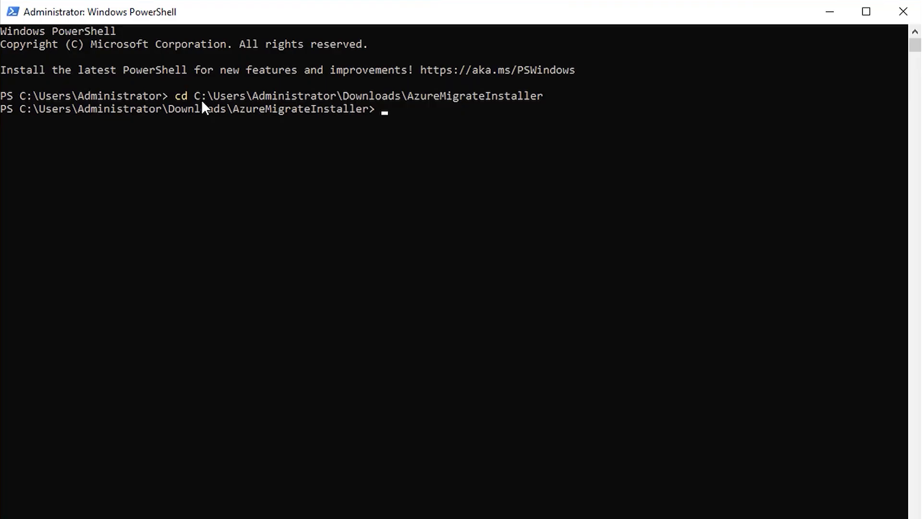
Switch to PowerShell and run the .\AzureMigrateInstaller.ps1 script from the AzureMigrateInstaller folder.
text(.\AzureMigrateInstaller.ps1)
key(Return)
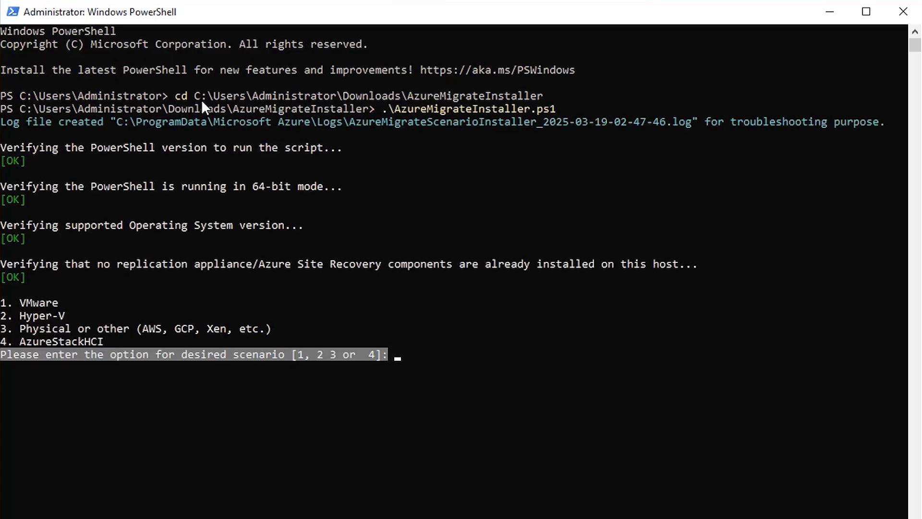
Answer the installer with the VMware scenario, the Azure Public cloud and the primary appliance to discover, assess and migrate servers.
text(1)
key(Return)
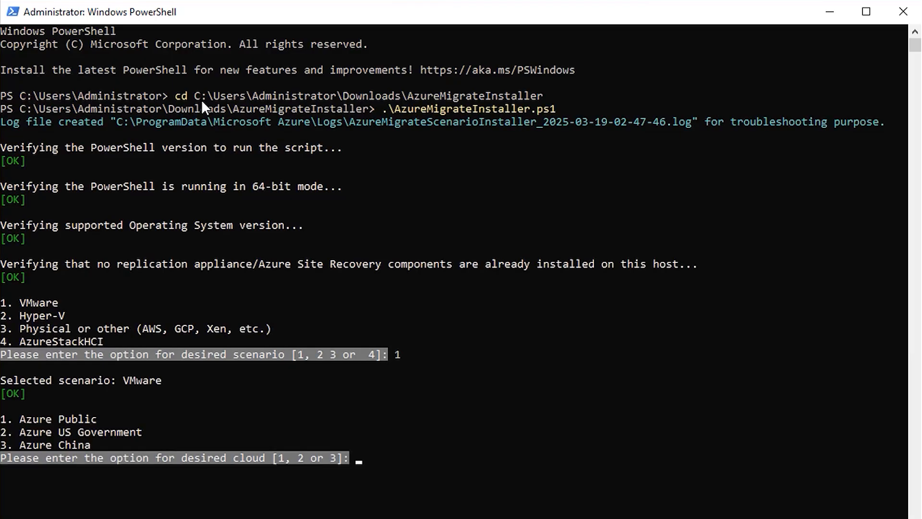
text(1)
key(Return)
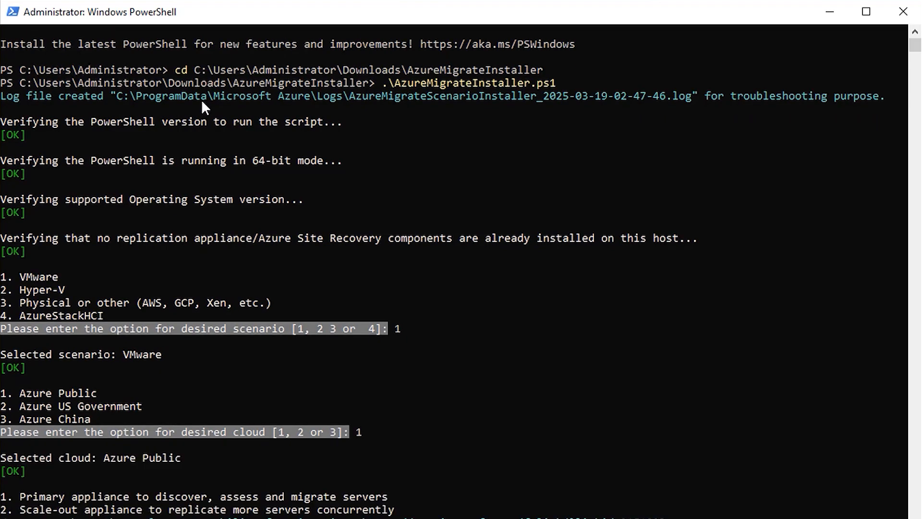
text(1)
key(Return)
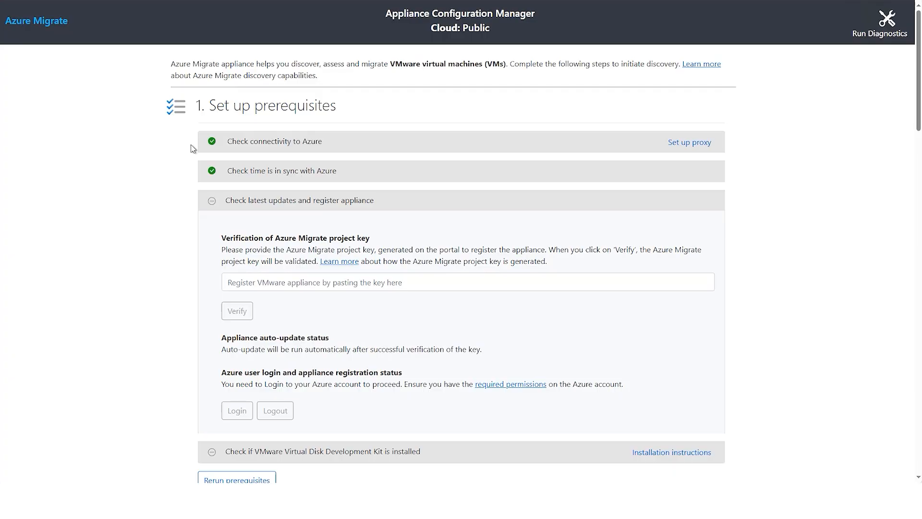
click(673, 143)
click(230, 168)
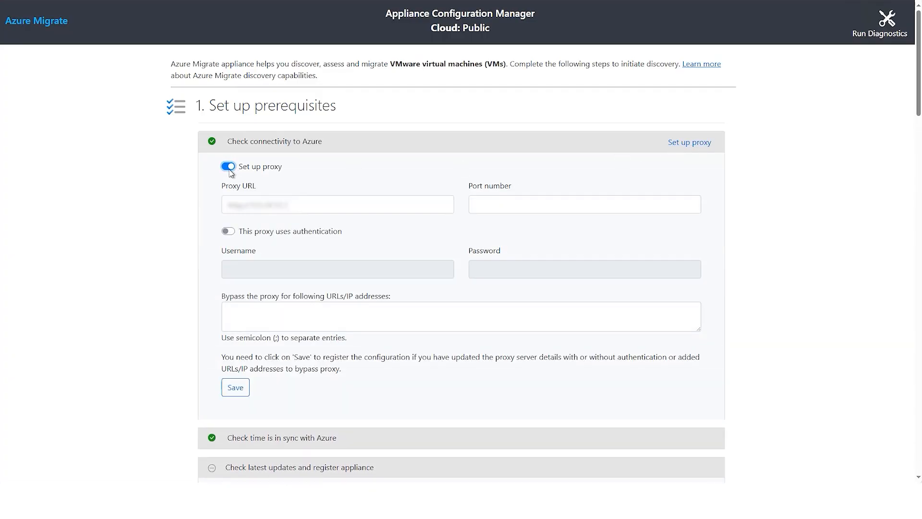
click(229, 232)
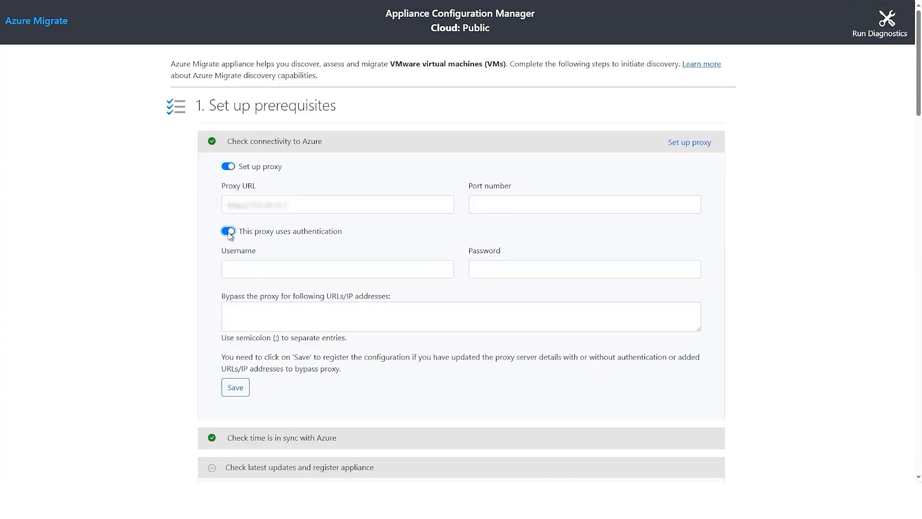
click(229, 168)
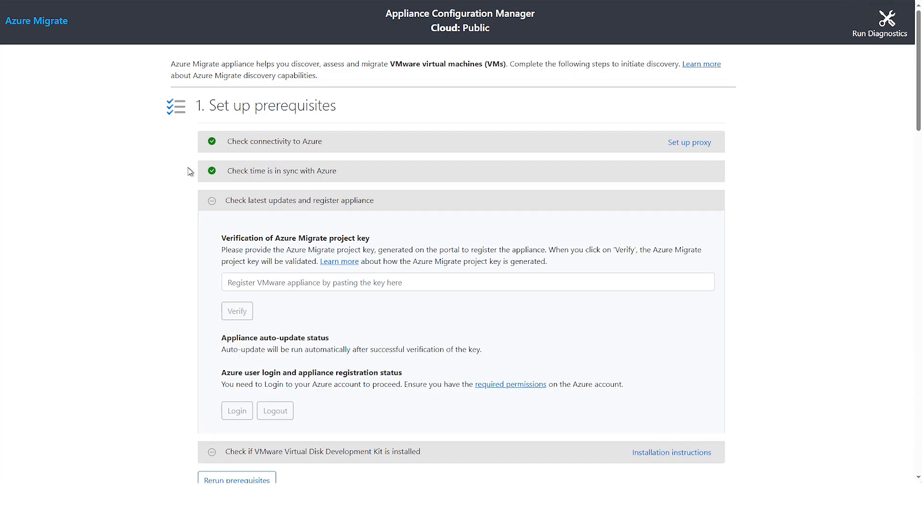
Paste and verify the Azure Migrate project key, and log in to Azure with the copied device code.
click(247, 285)
key(ctrl+v)
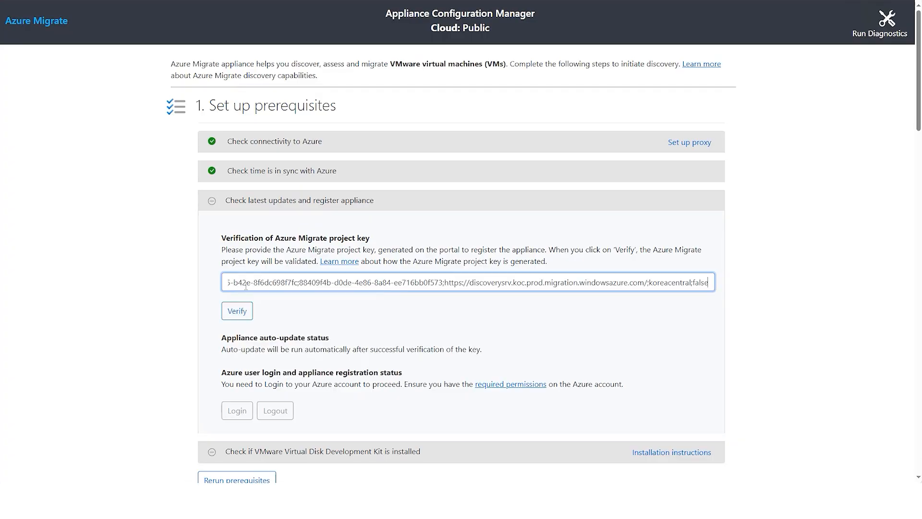
click(236, 312)
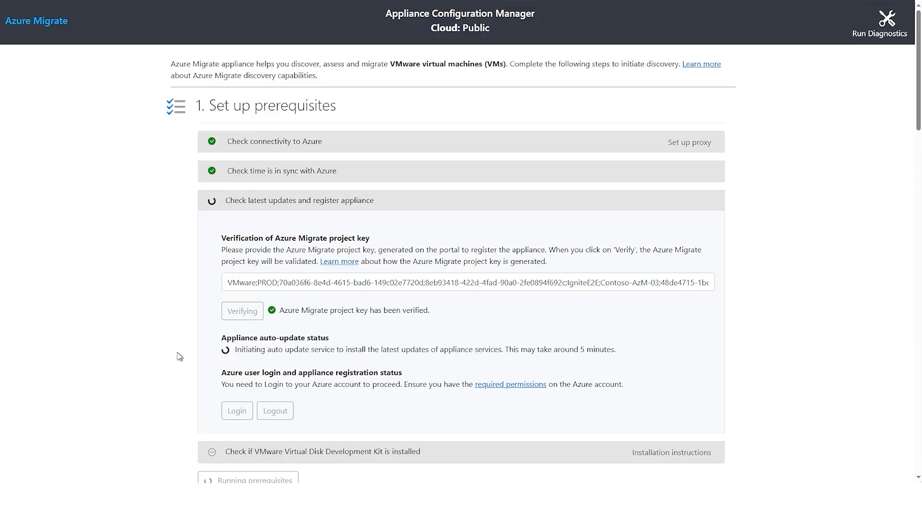
click(231, 416)
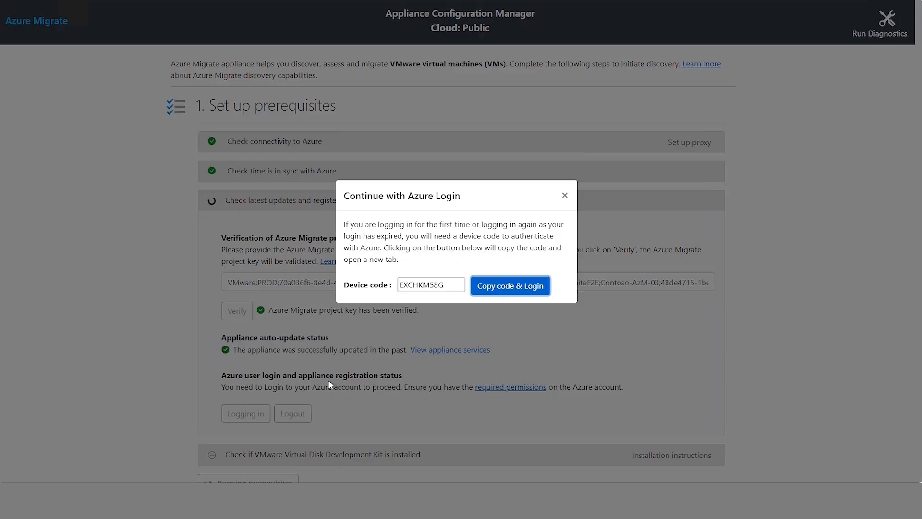
click(509, 287)
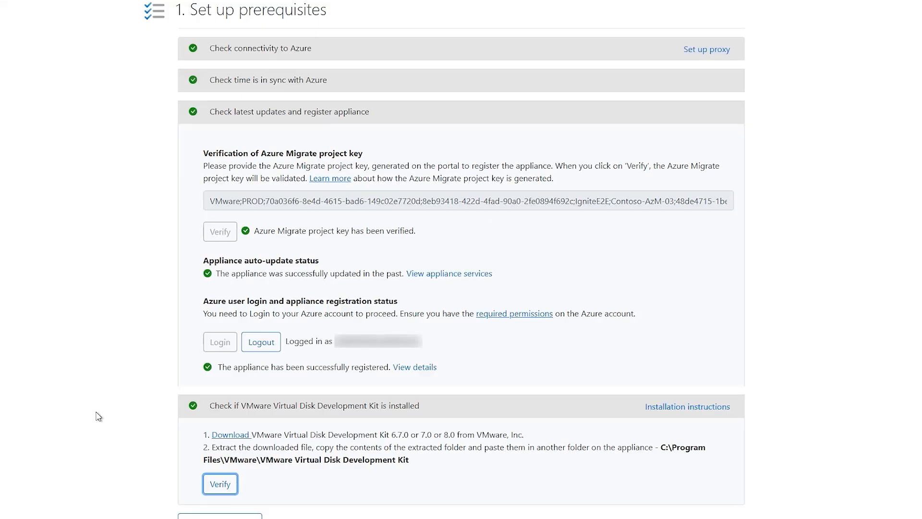
Add vCenter Server credentials with the friendly name vCenterreadonly, the username Migrategqluser and the account password.
scroll(99, 416, down, 1)
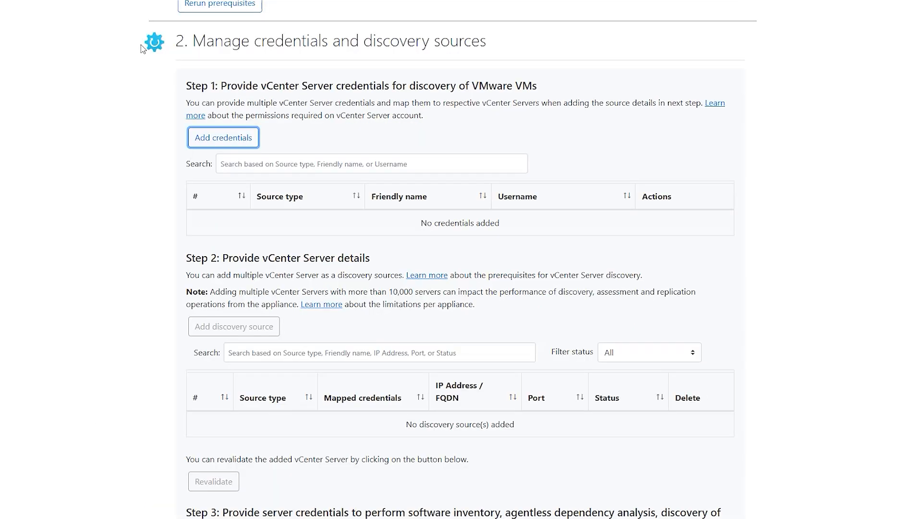
click(206, 143)
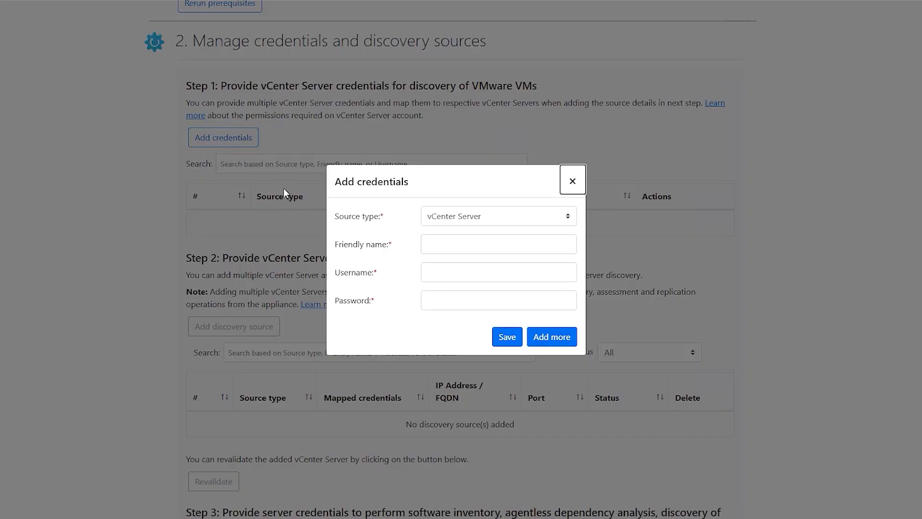
click(472, 242)
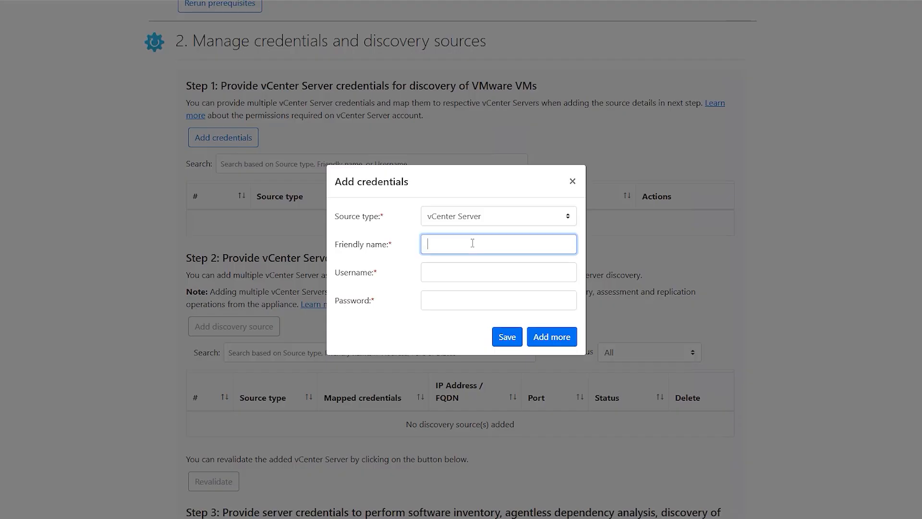
text(vCenterreadonly)
click(467, 271)
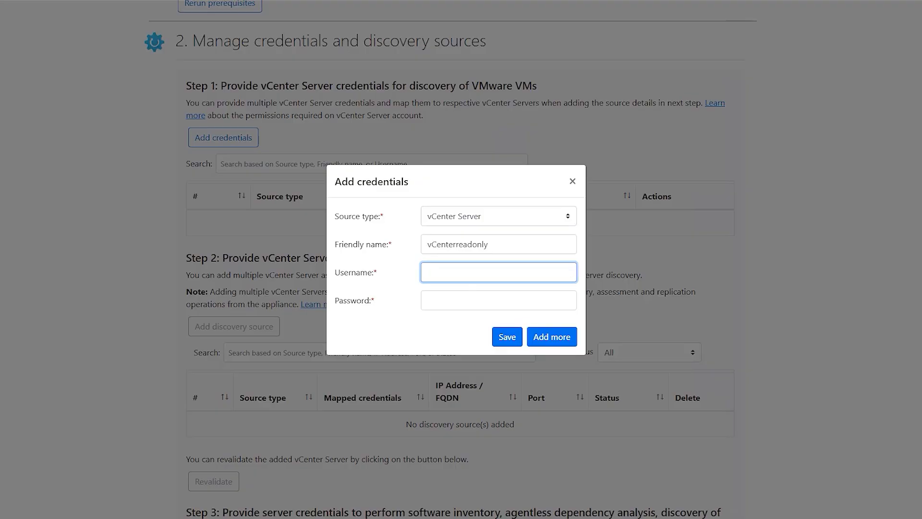
text(Migrategqluser)
key(Tab)
click(507, 336)
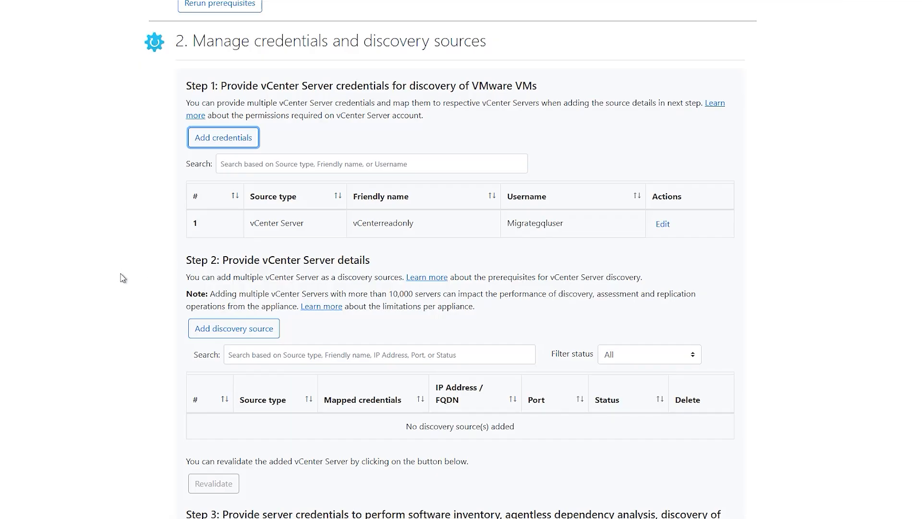
Add the vCenter Server as a discovery source with its pasted FQDN, port 443 and the vCenterreadonly credentials.
click(203, 333)
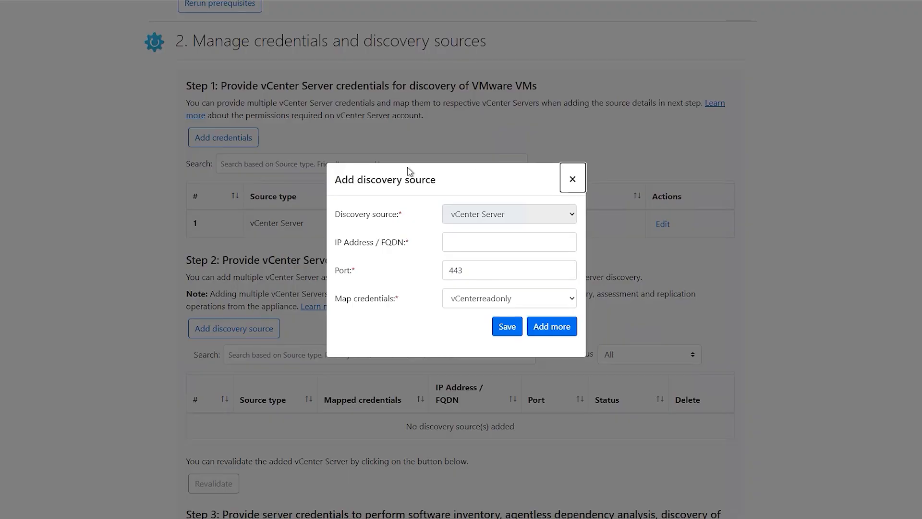
click(466, 242)
key(ctrl+v)
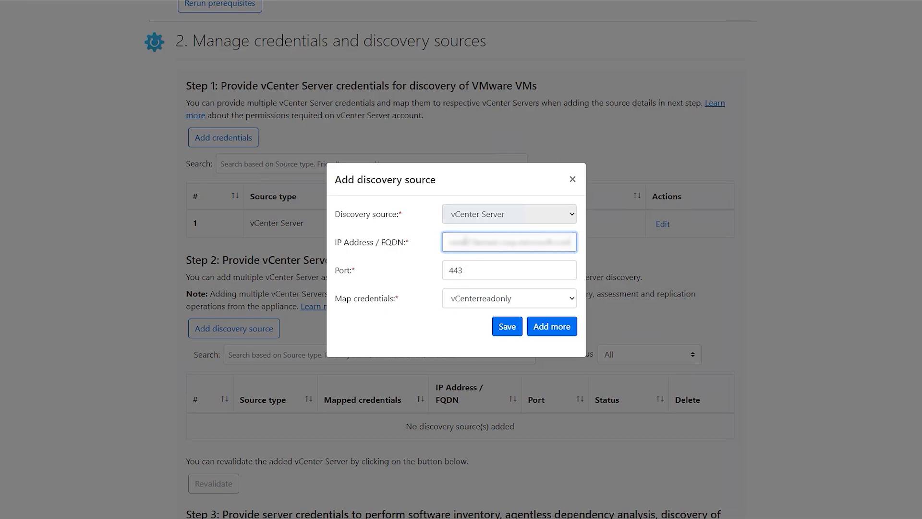
click(423, 258)
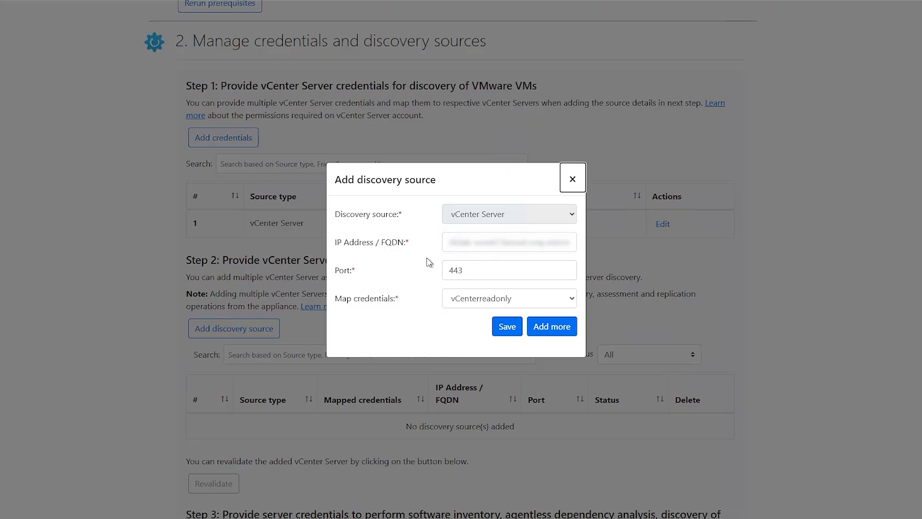
click(507, 327)
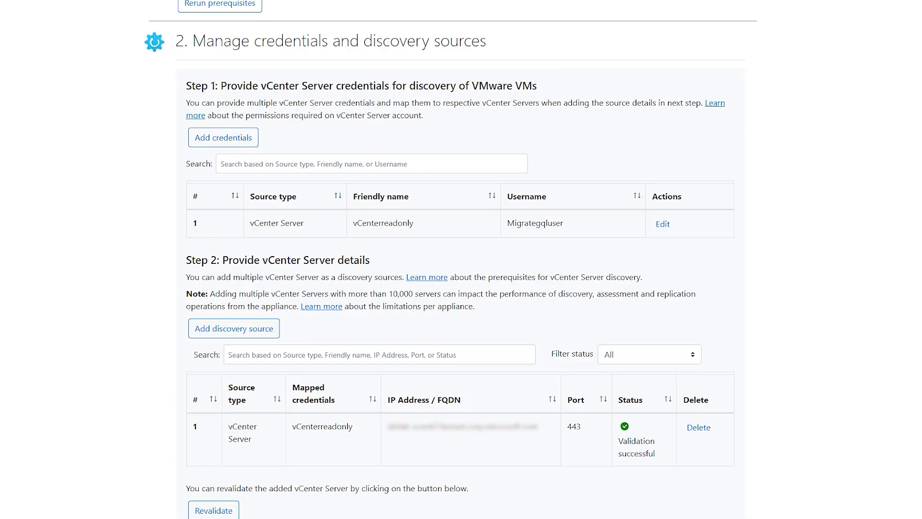
Add Windows (Non-domain) server credentials with the friendly name windowsguest, the username guestuser and the password, keeping the form open for more.
scroll(137, 108, down, 1)
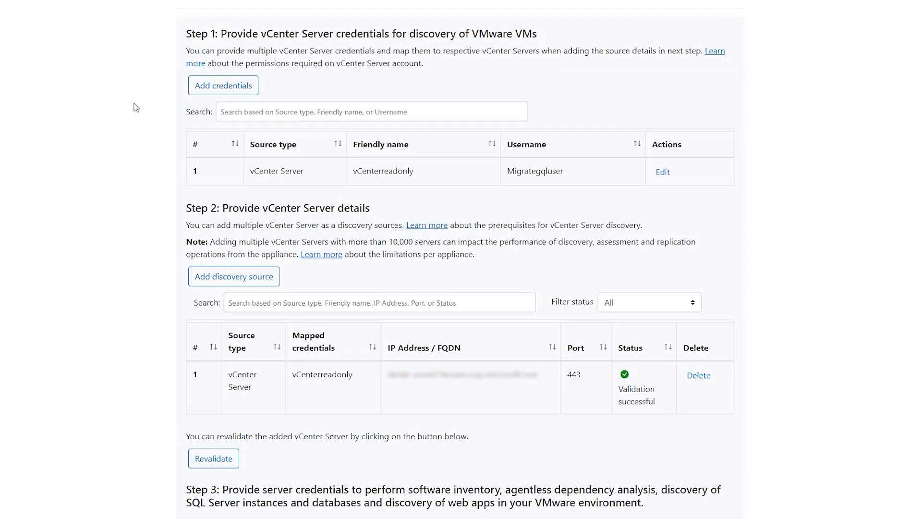
scroll(137, 108, up, 2)
scroll(136, 107, down, 7)
scroll(136, 107, down, 2)
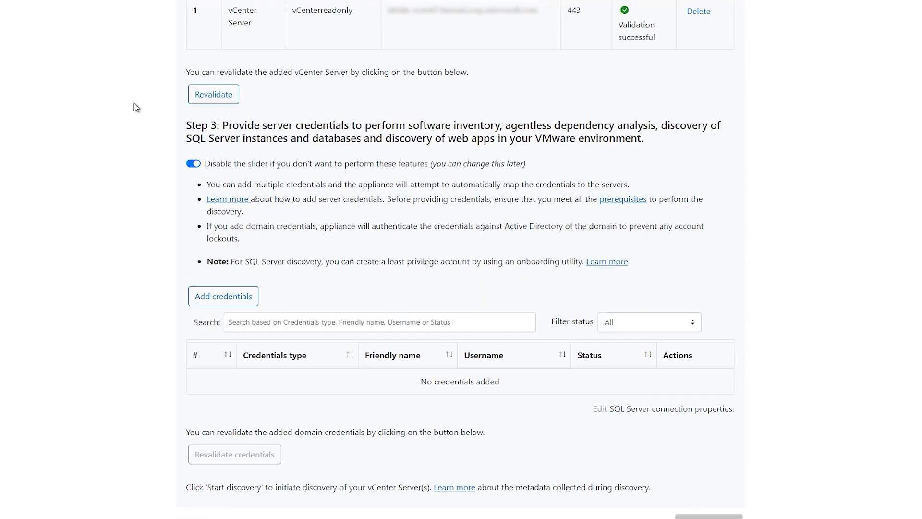
scroll(136, 107, down, 1)
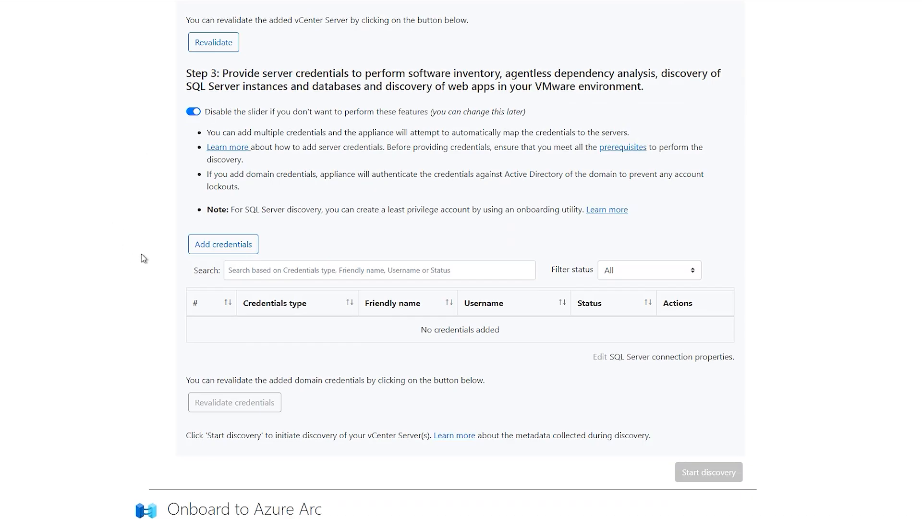
click(216, 248)
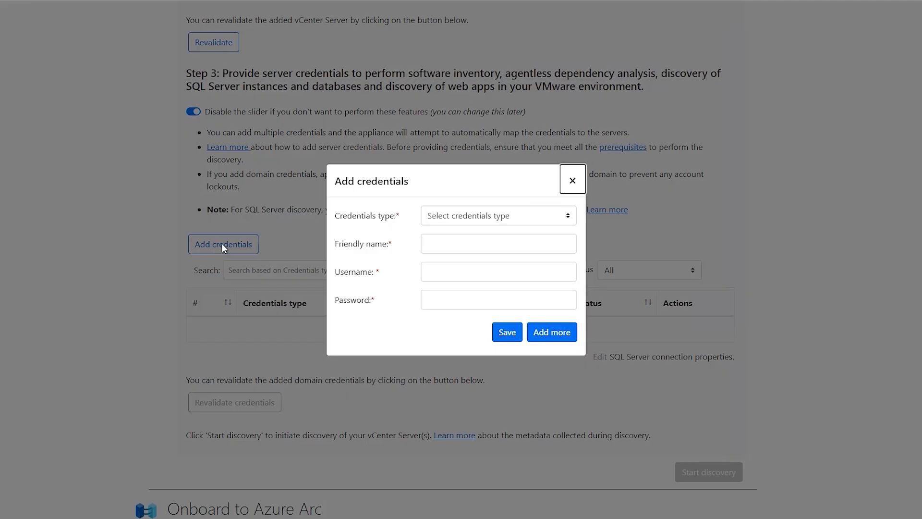
click(462, 218)
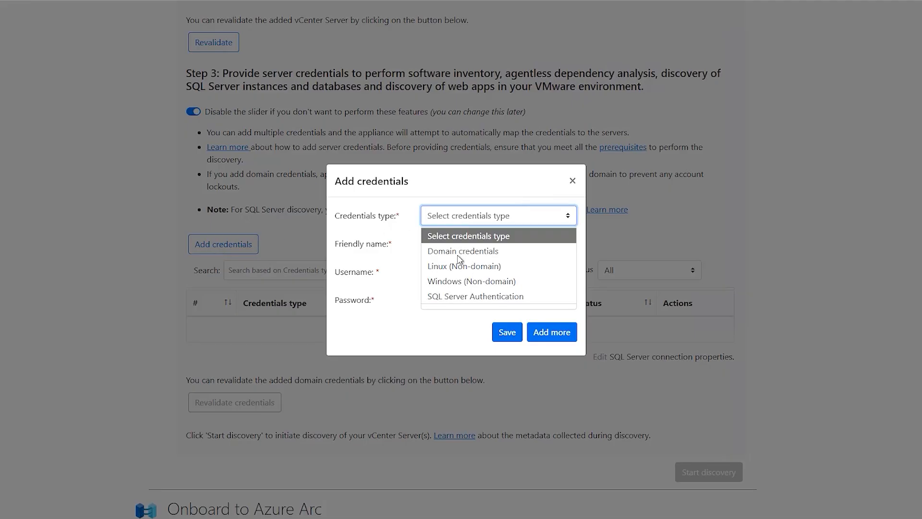
click(457, 282)
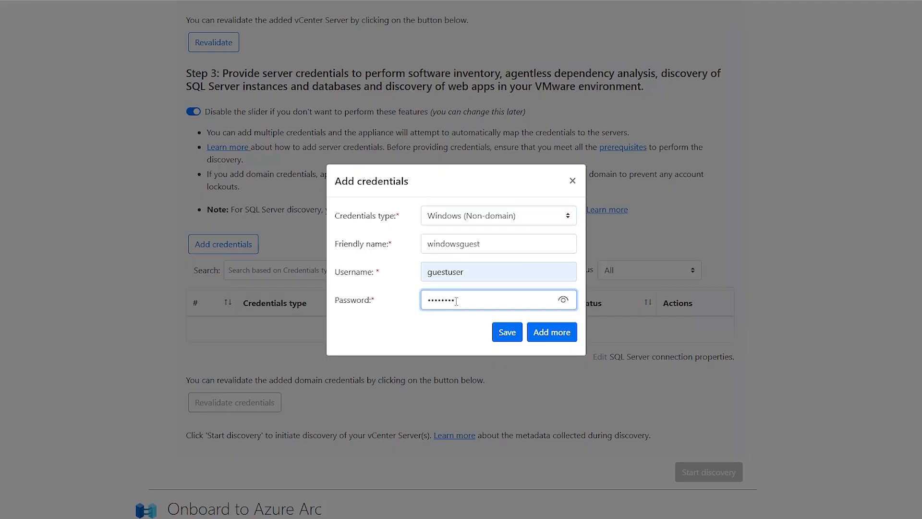
text(••)
click(556, 334)
Add Linux (Non-domain) server credentials with the friendly name Linuxleastpriv, the username linuxguest and the password.
click(488, 224)
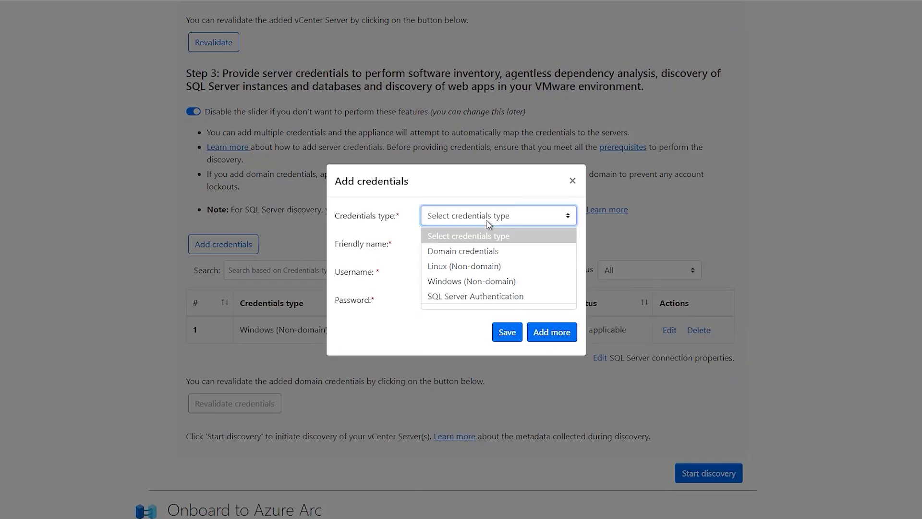
click(463, 266)
click(453, 244)
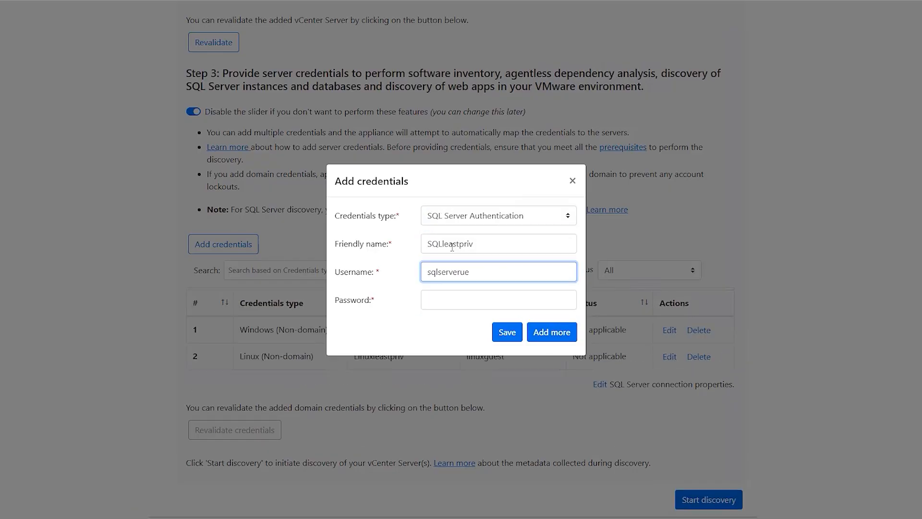
Add and save SQL Server Authentication credentials with the friendly name SQLleastpriv, the username sqlserveruser and the password.
text(serveruser)
key(Tab)
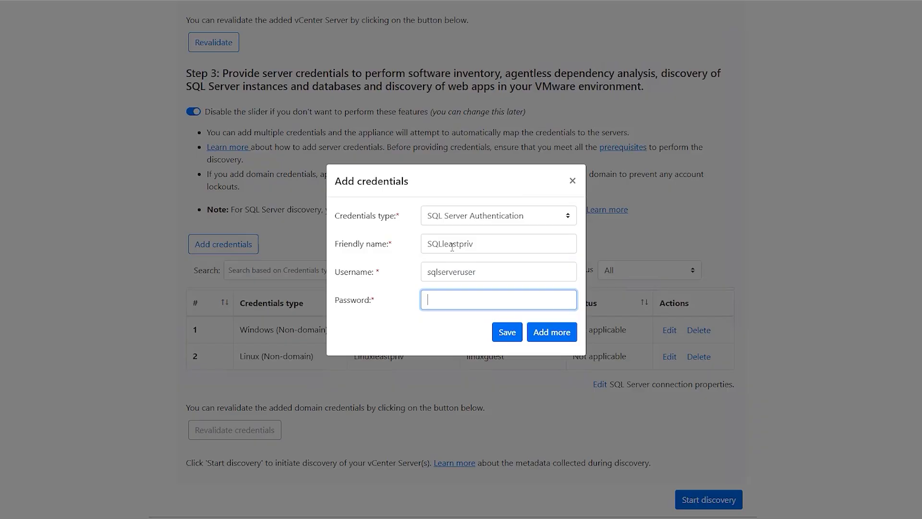
text(•••••••••••••)
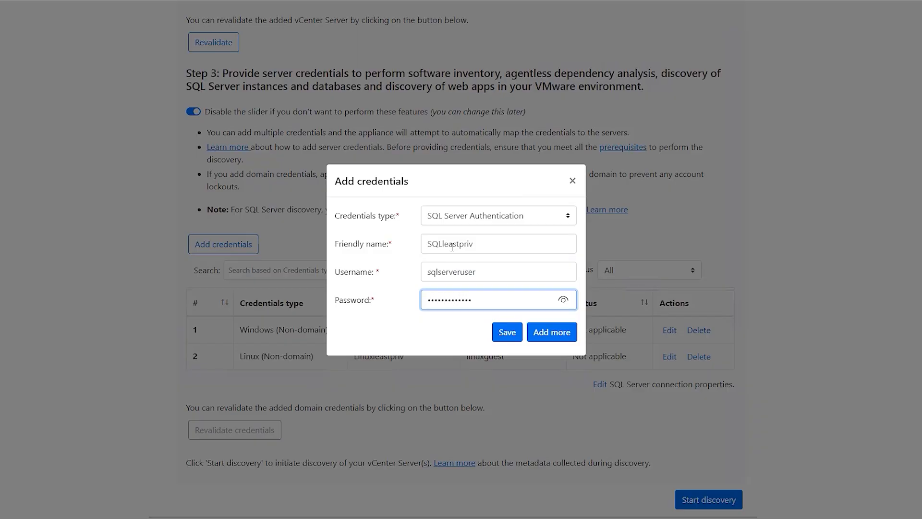
click(506, 332)
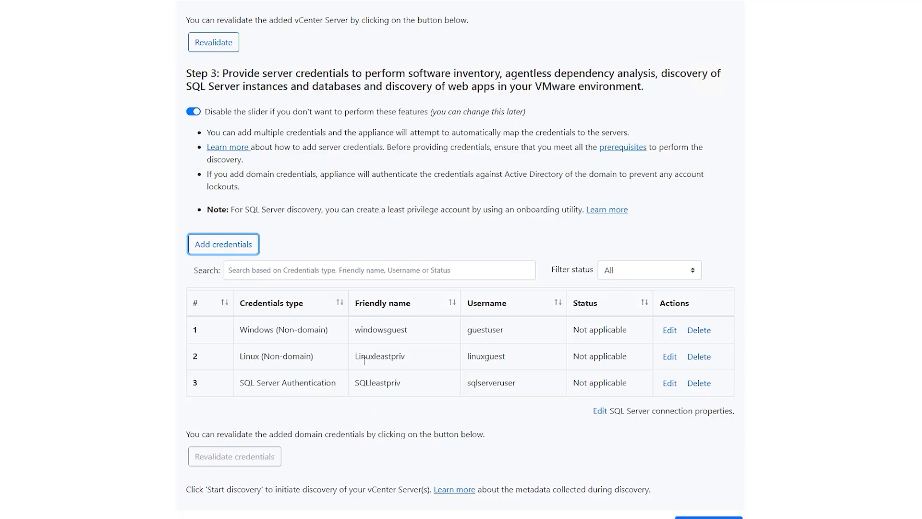
Run the appliance diagnostics and start discovery of the added vCenter Server.
scroll(364, 360, down, 2)
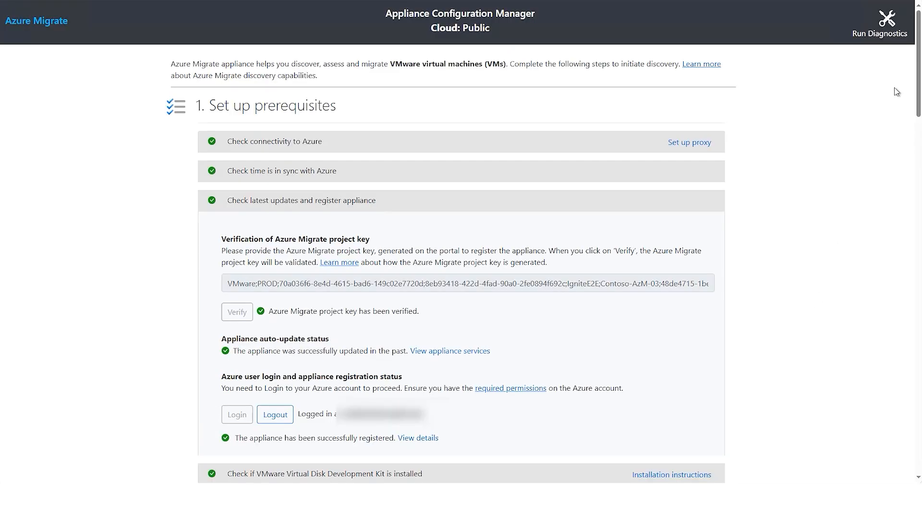
click(888, 30)
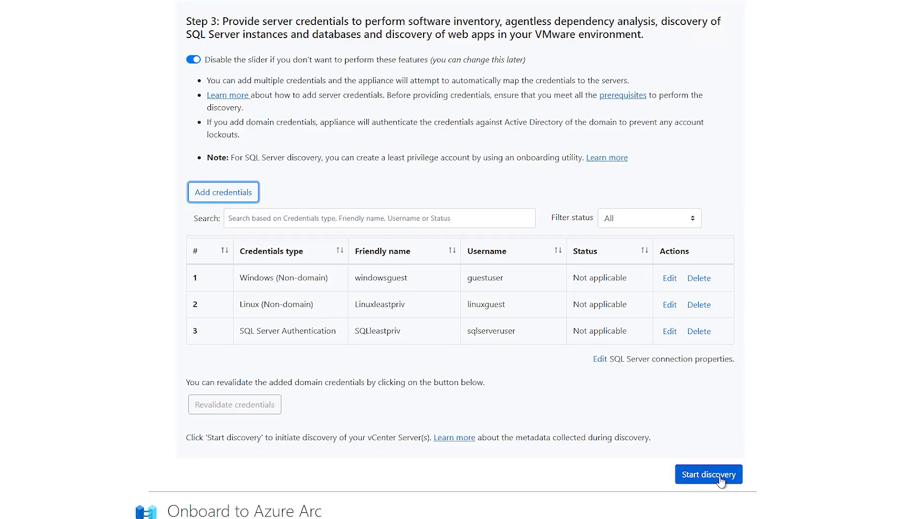
click(708, 475)
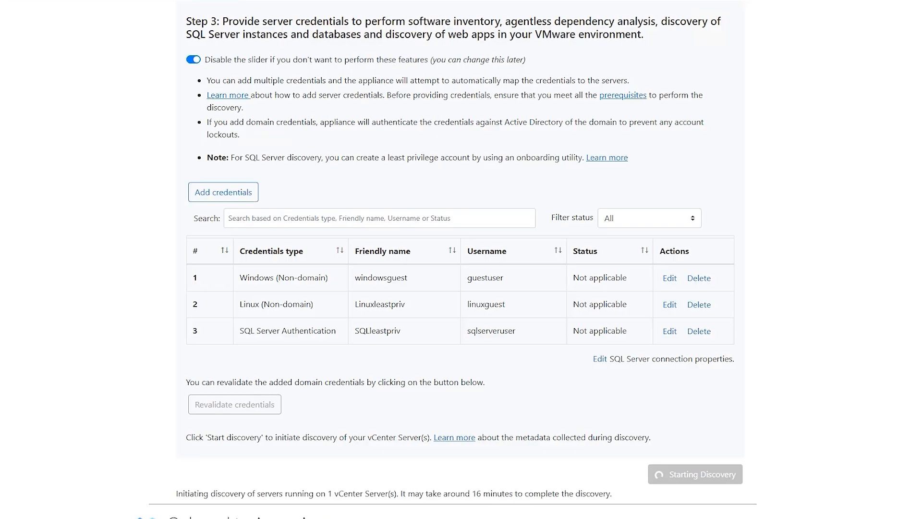